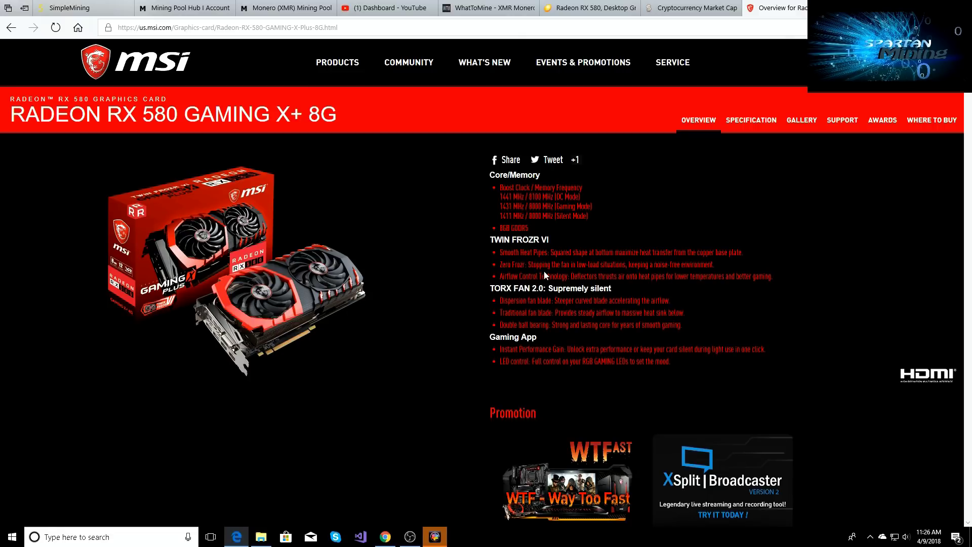
- Examine the MSI Radeon RX 580 Gaming X+ 8G overview, from its memory and clock specifications through the labelled component view
scroll(469, 298, down, 2)
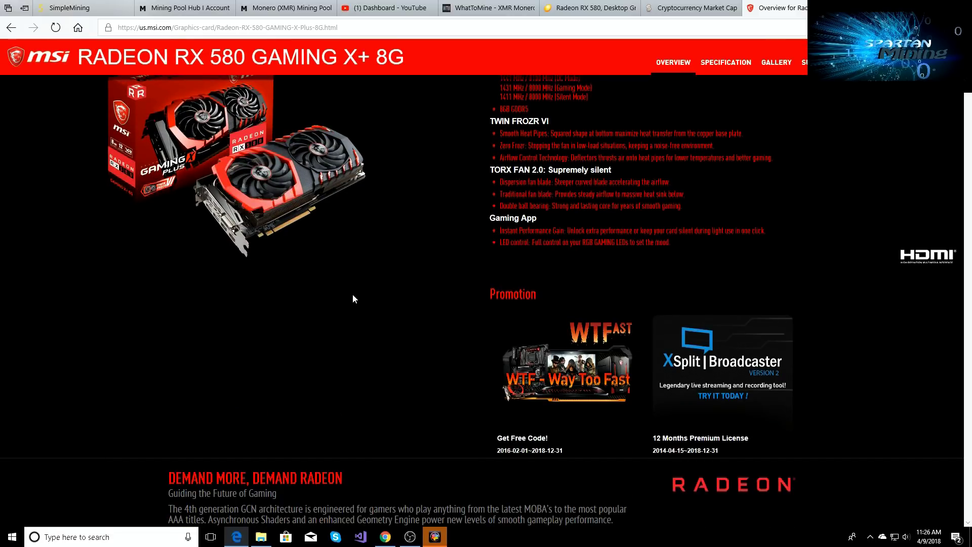
scroll(353, 298, down, 6)
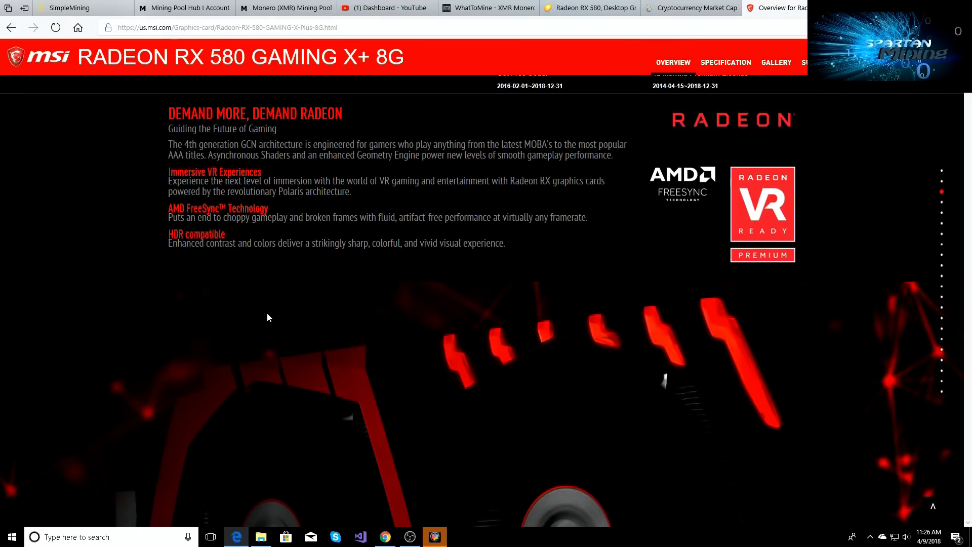
scroll(266, 303, down, 1)
scroll(266, 313, down, 2)
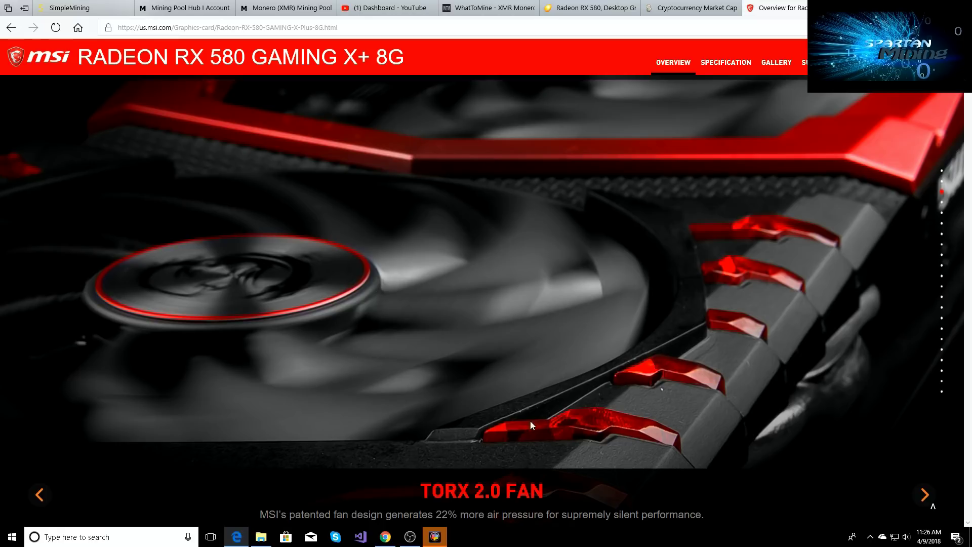
scroll(478, 390, down, 2)
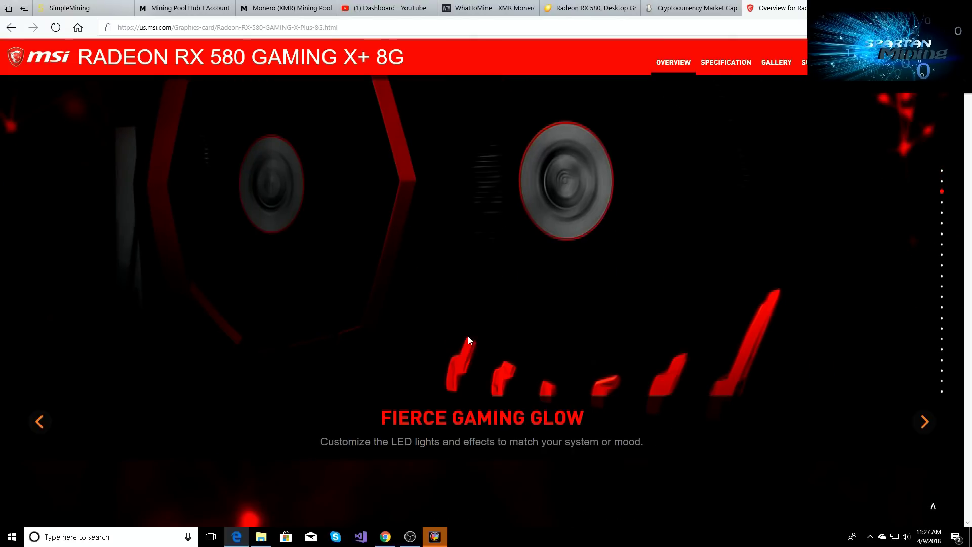
scroll(457, 343, down, 2)
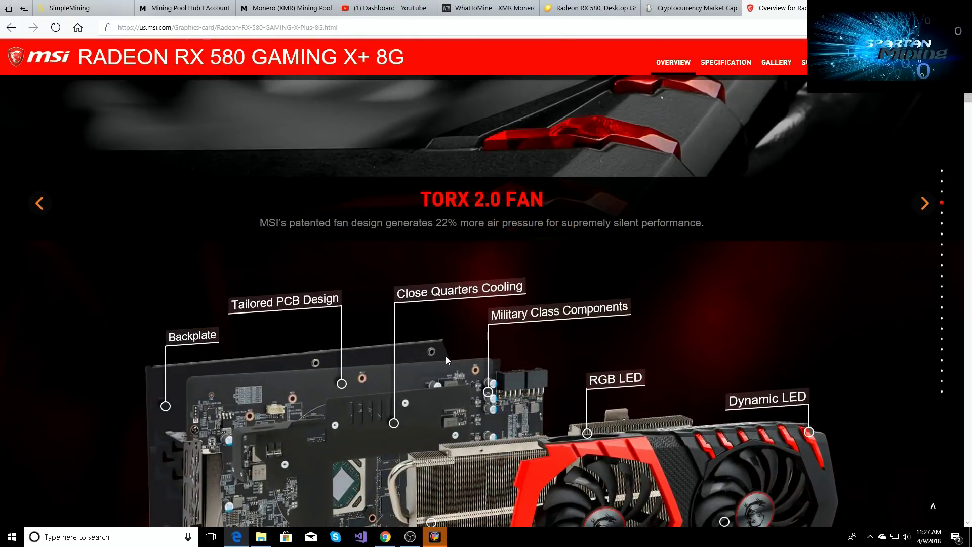
scroll(445, 355, down, 3)
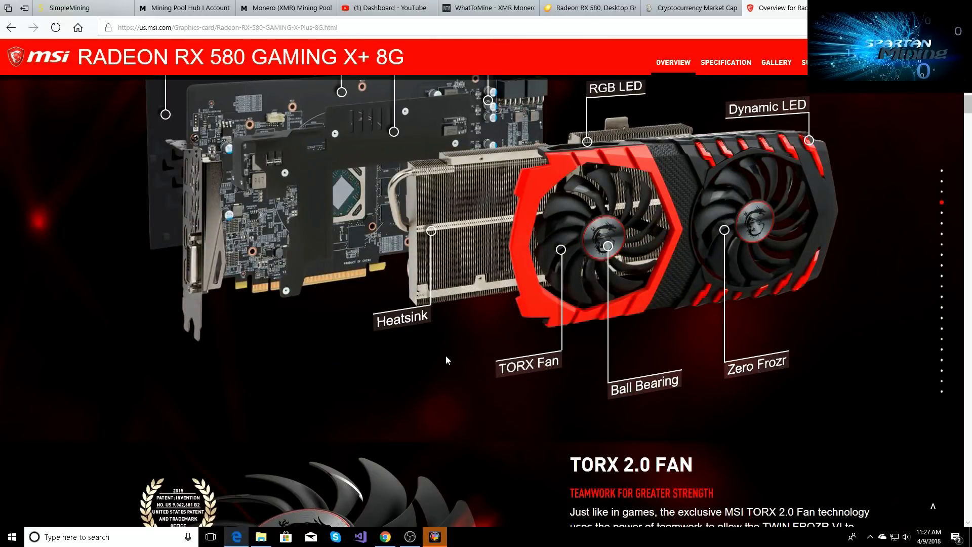
scroll(445, 355, down, 4)
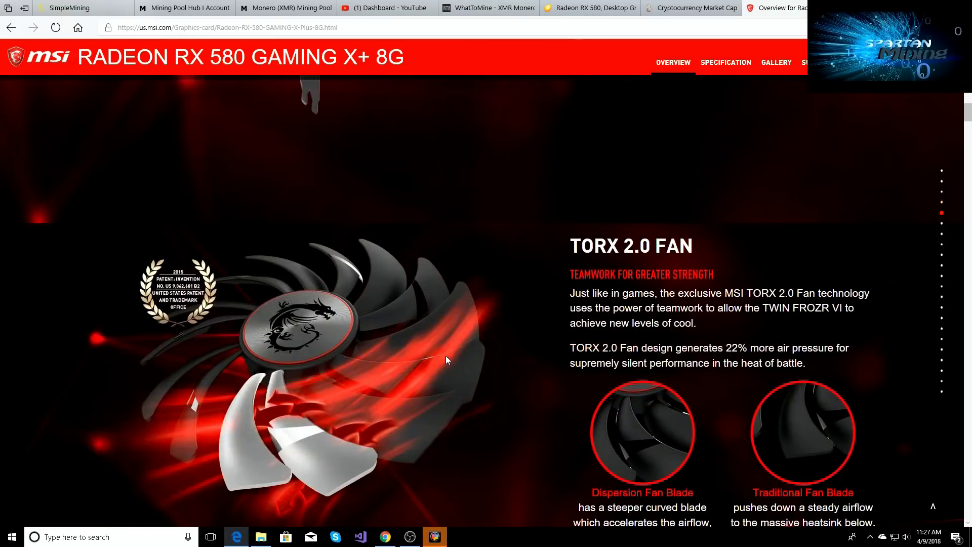
- Read the card's cooling and design details, covering the TORX 2.0 fan, double ball bearings, Zero Frozr, LED effects, heatsink and heat pipes
scroll(446, 356, down, 3)
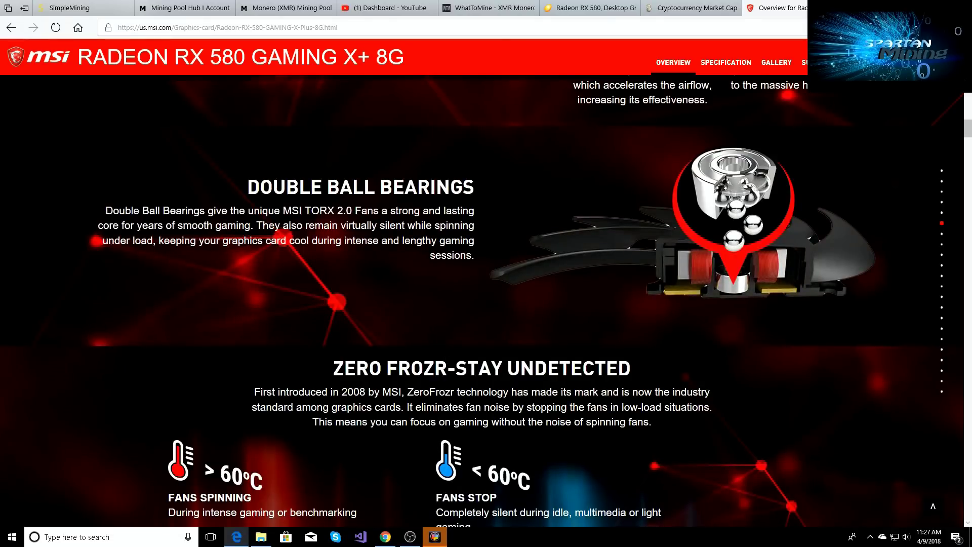
scroll(442, 359, down, 5)
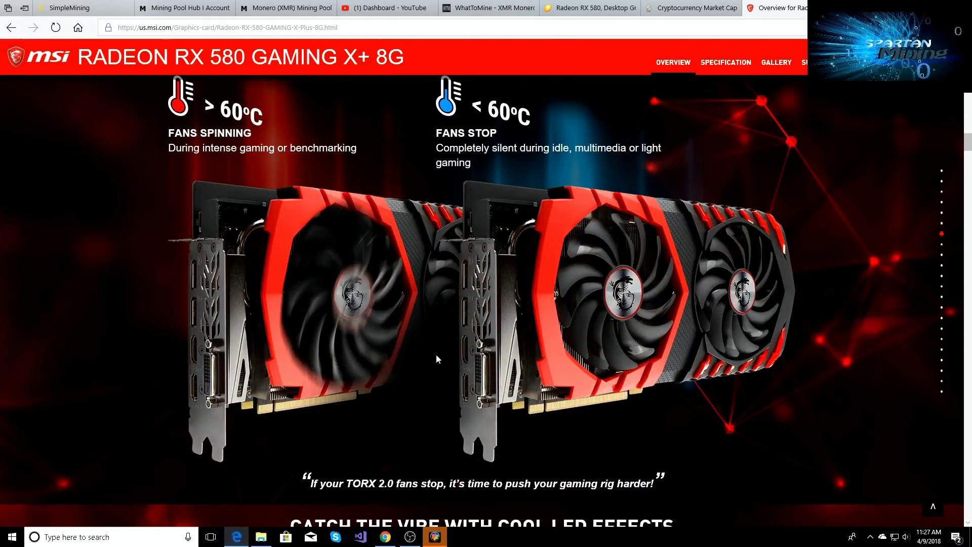
scroll(437, 358, down, 5)
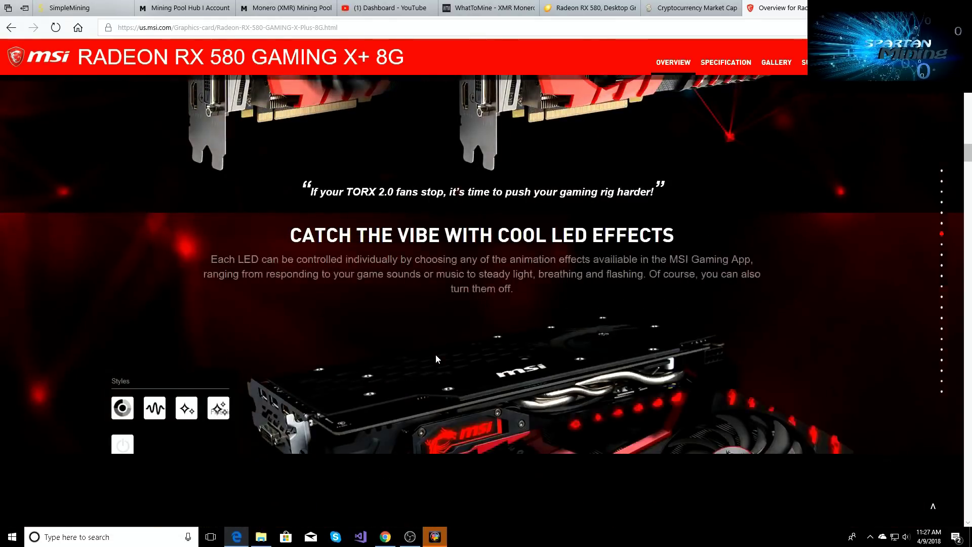
scroll(436, 358, down, 2)
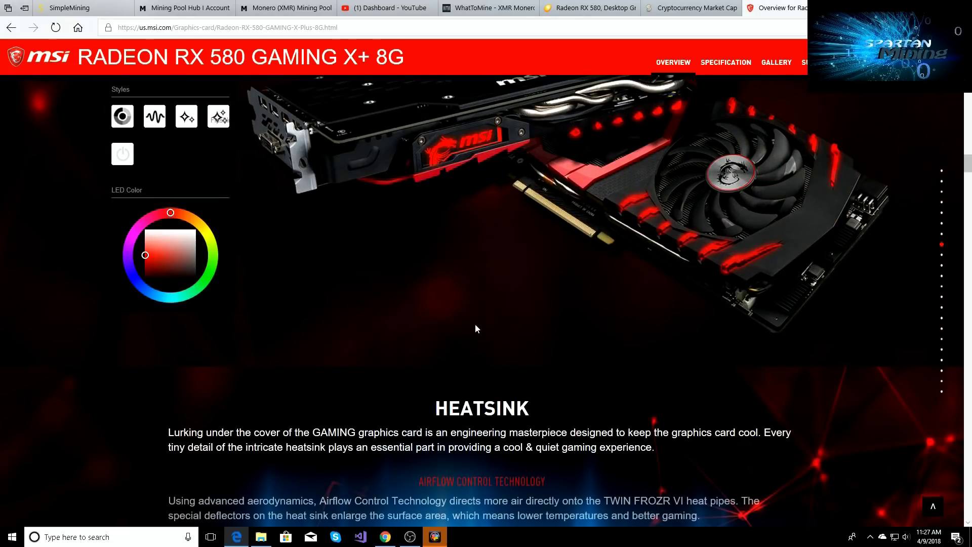
scroll(410, 316, down, 8)
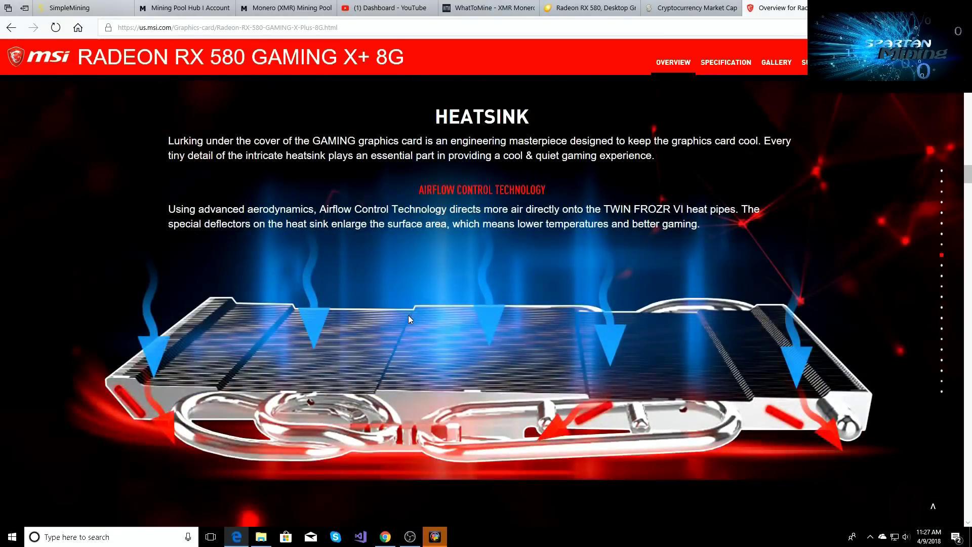
scroll(408, 319, down, 2)
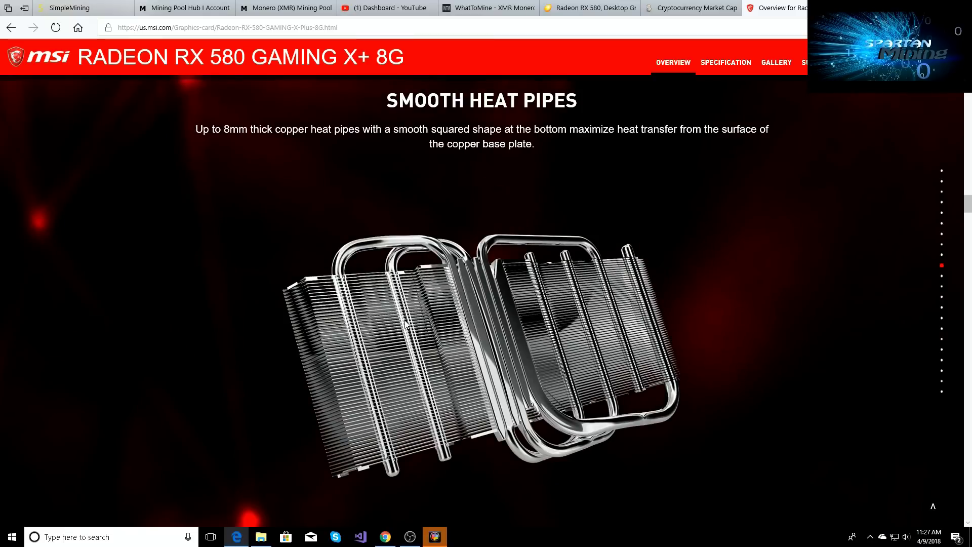
scroll(318, 265, up, 6)
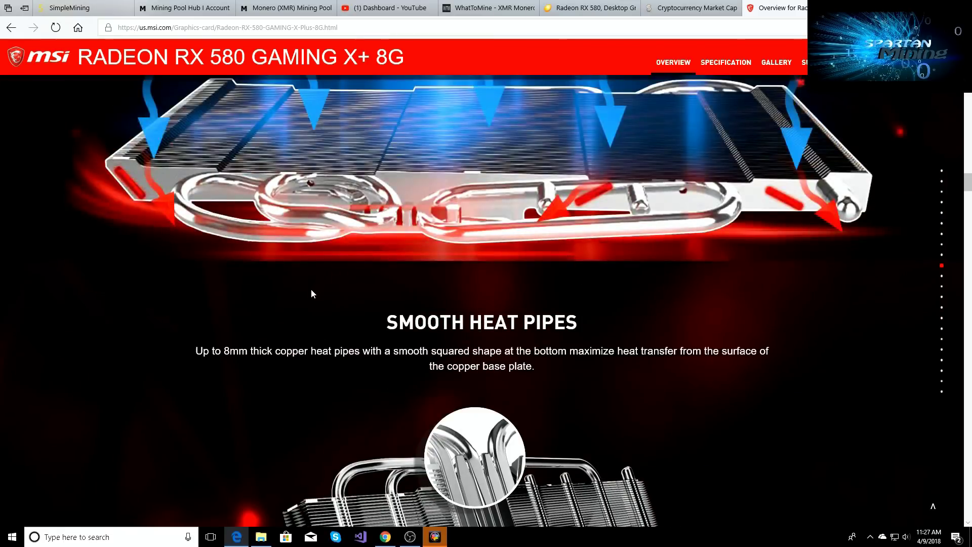
scroll(310, 302, up, 4)
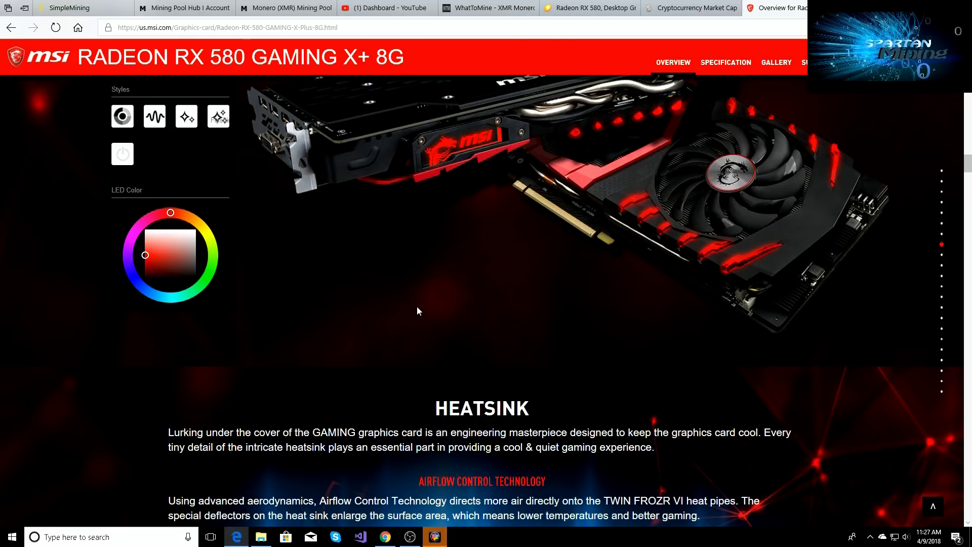
- Switch to the WhatToMine Monero (XMR) calculator and review the mining inputs and estimated rewards
click(479, 11)
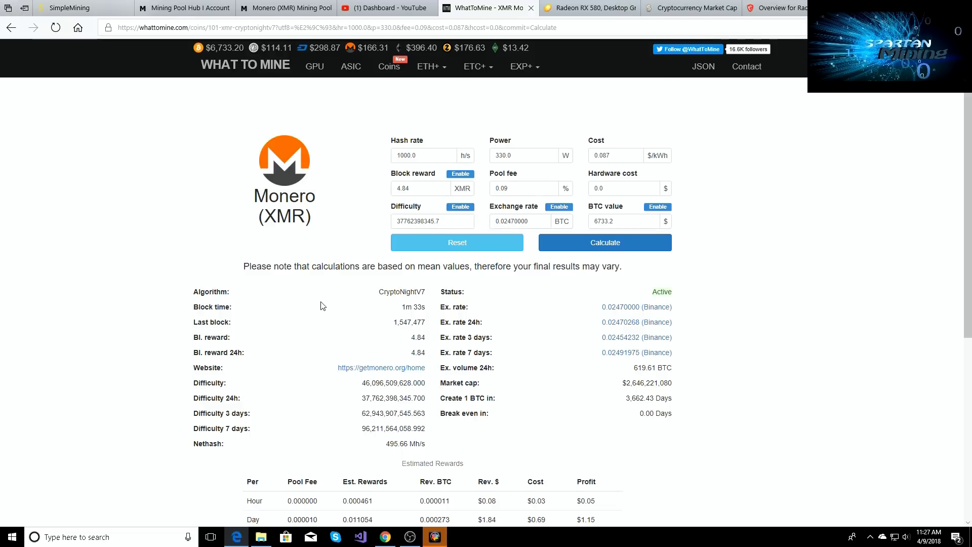
scroll(320, 305, down, 1)
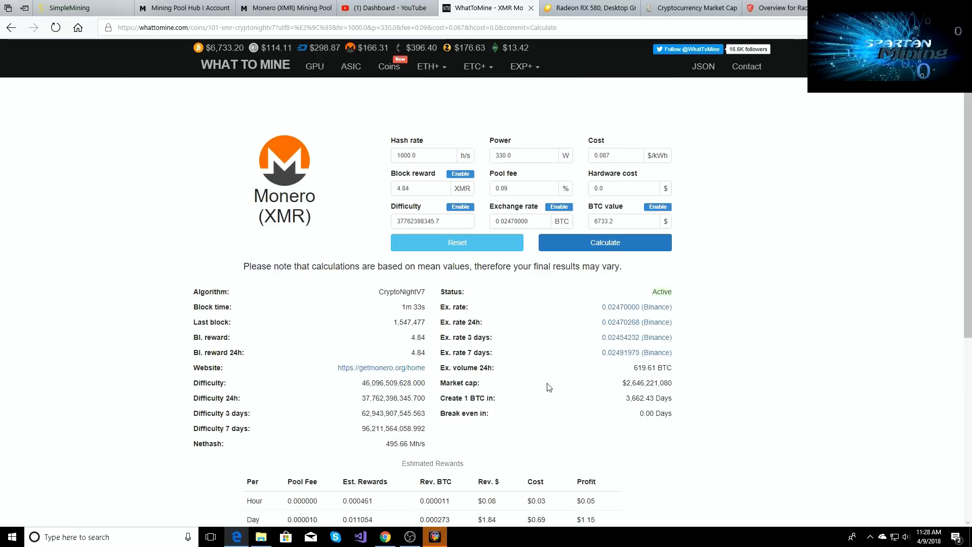
scroll(549, 388, up, 2)
scroll(180, 222, down, 1)
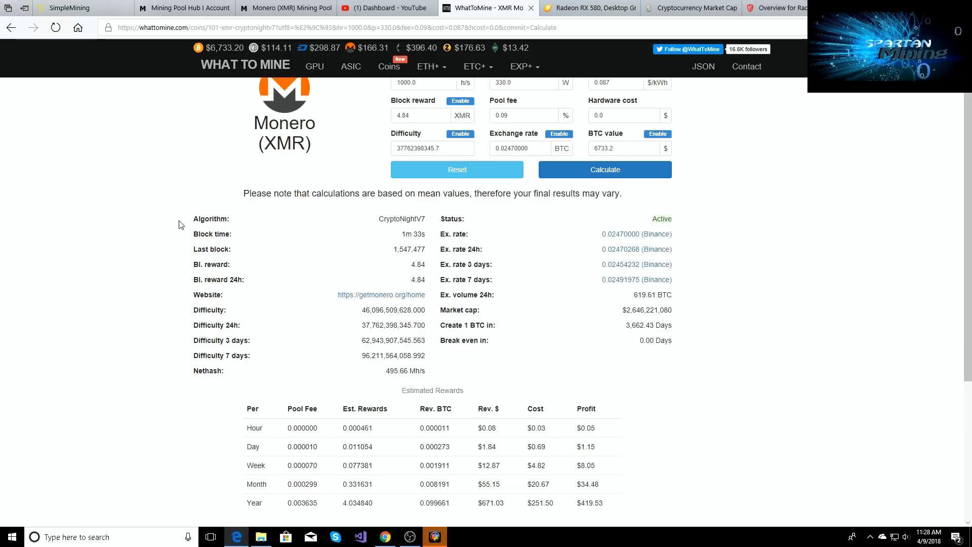
- In the SimpleMining rig list, check the rx580 rig's uptime and per-GPU hash rates, and read its miner console before closing it
click(70, 8)
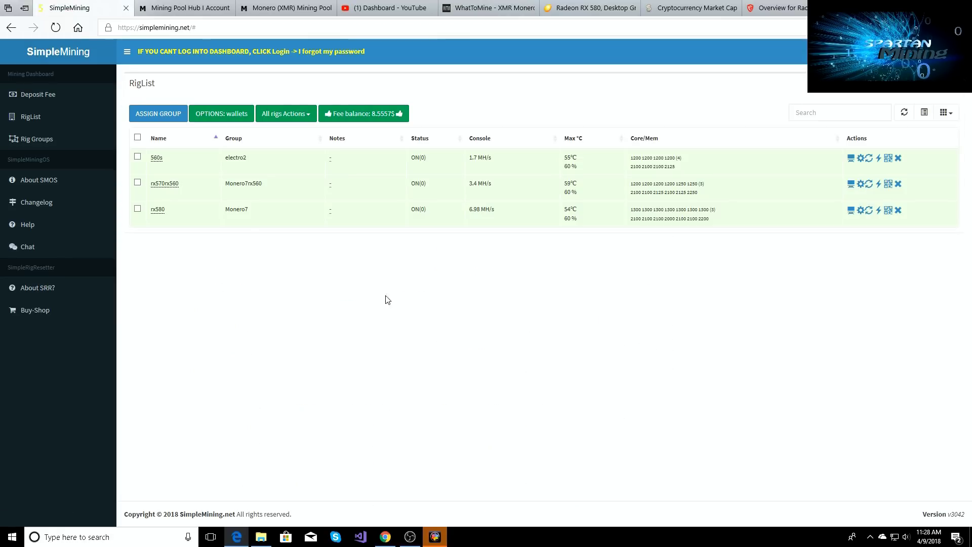
mouse_move(418, 212)
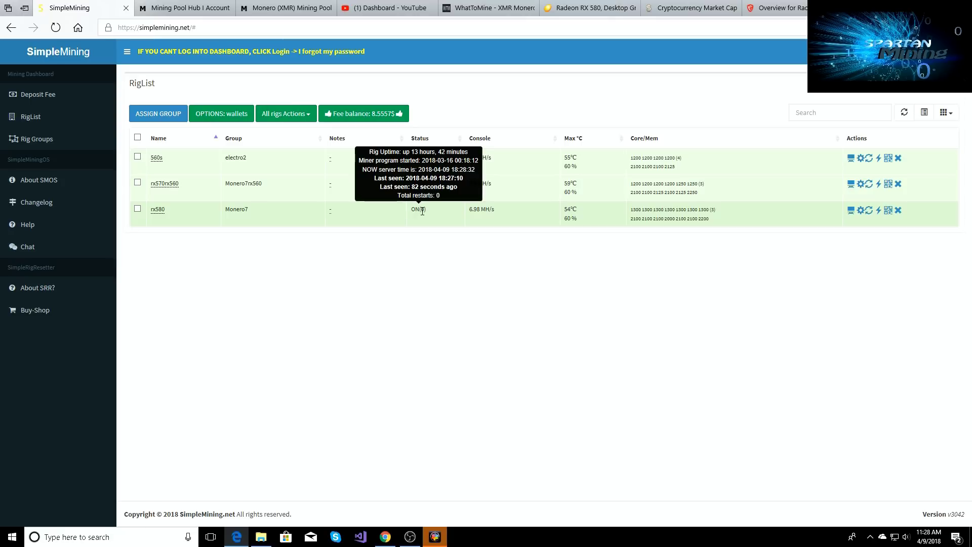
mouse_move(484, 212)
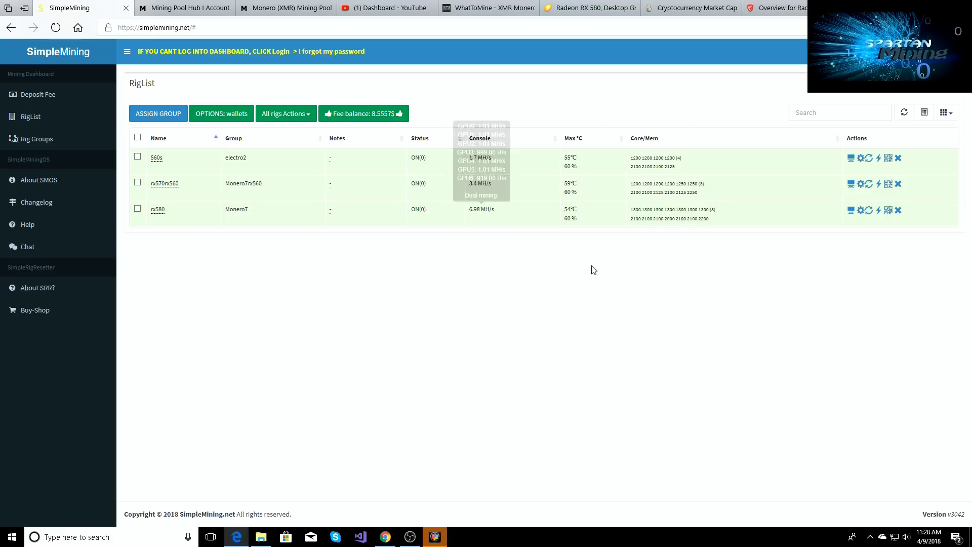
click(849, 211)
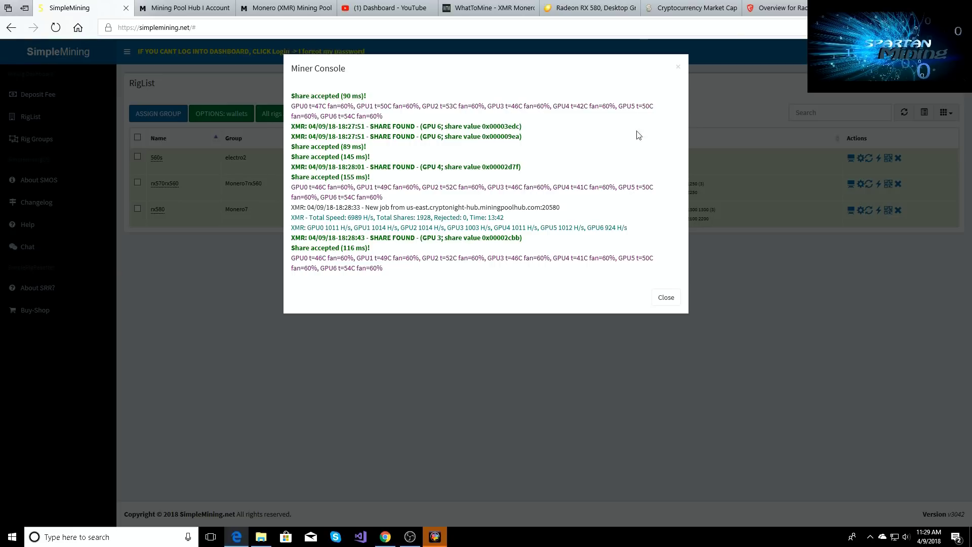
click(677, 68)
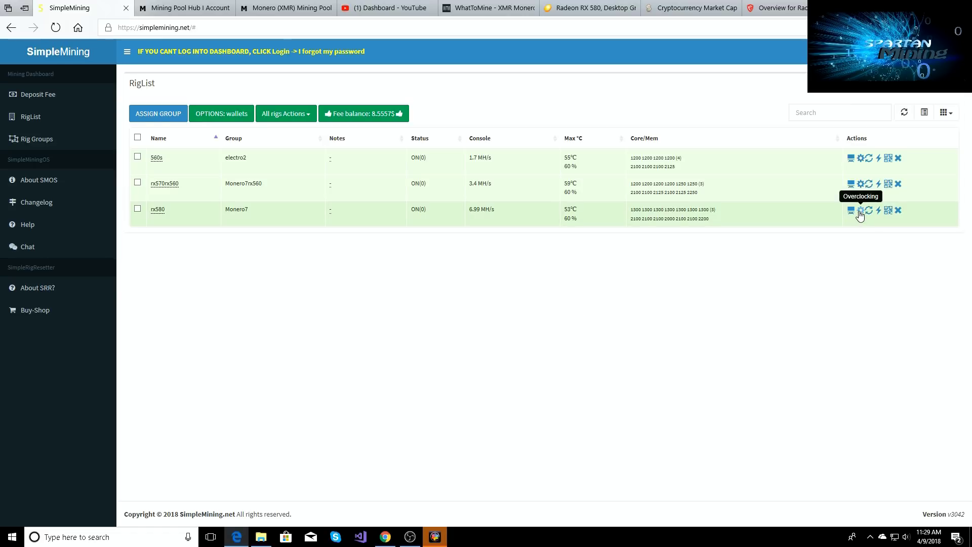
- Inspect the rx580 rig's overclocking settings for core, memory and undervolting, and close them without saving
click(860, 211)
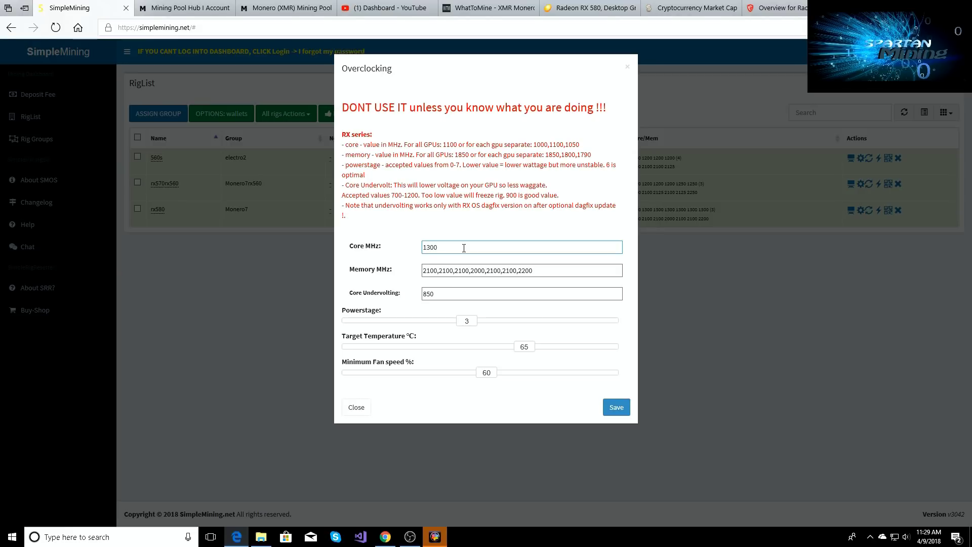
click(430, 273)
click(445, 293)
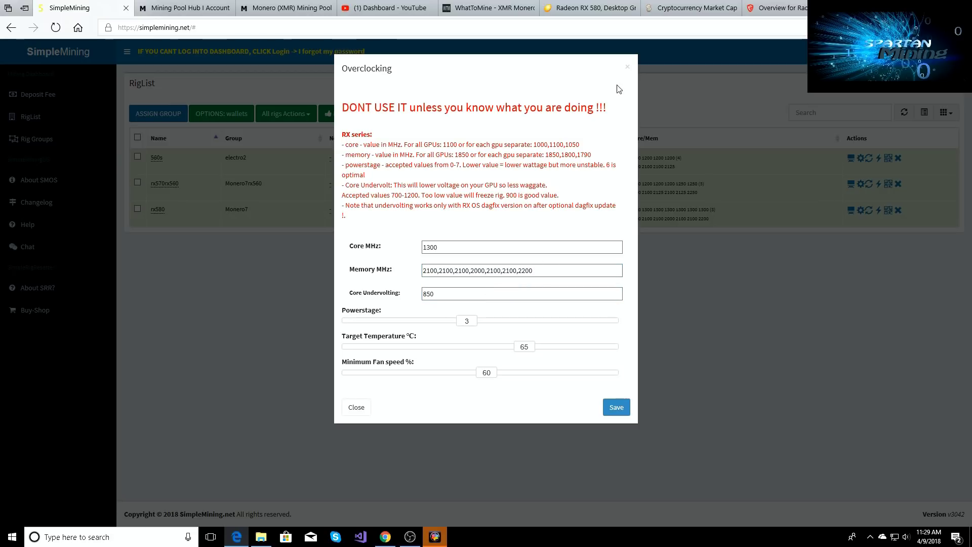
click(627, 67)
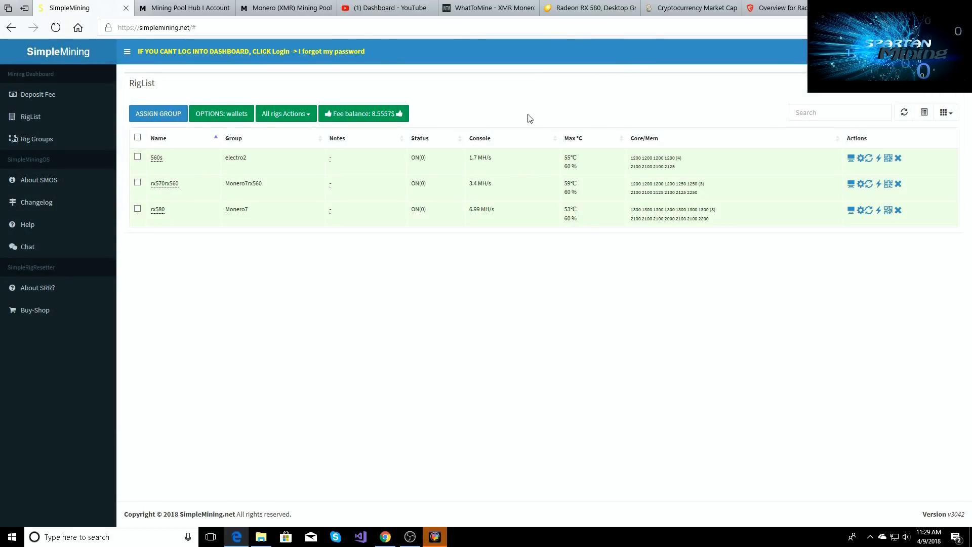
- Return to the MSI RX 580 product page and review the Zero Frozr, double ball bearing and TORX 2.0 fan sections
click(788, 10)
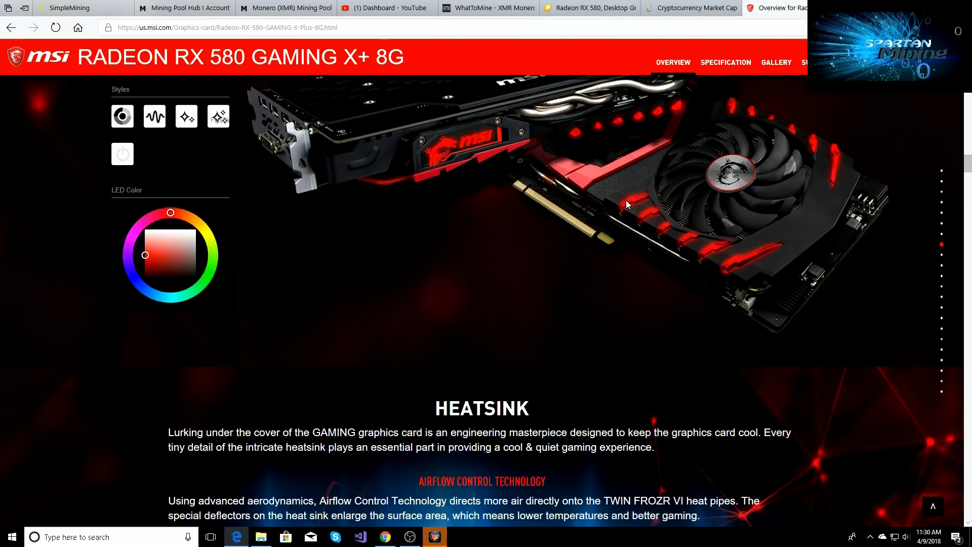
scroll(586, 178, up, 10)
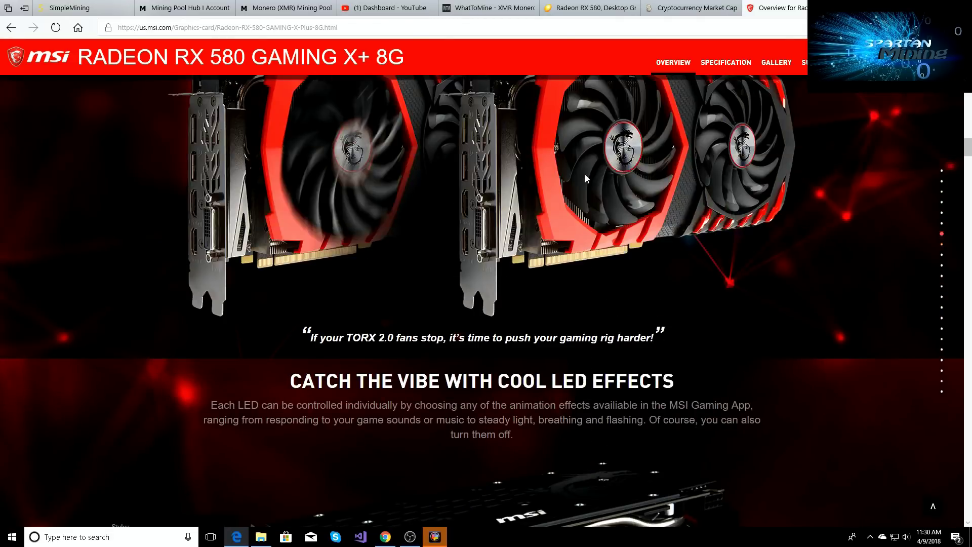
scroll(586, 178, up, 4)
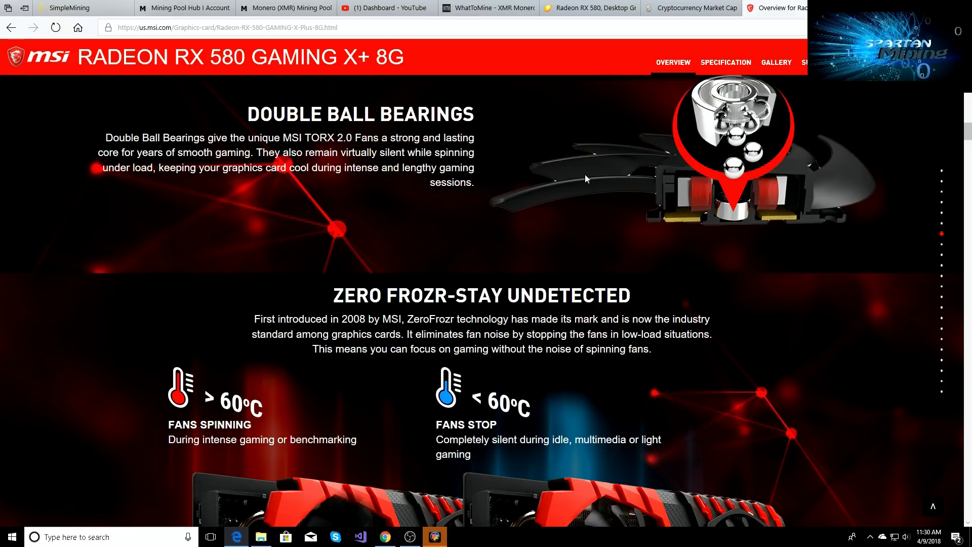
scroll(585, 178, down, 1)
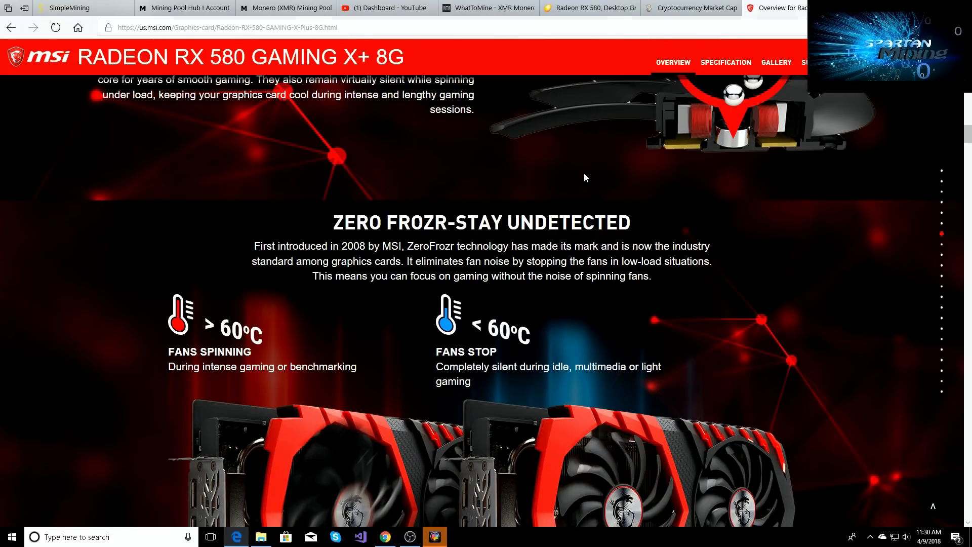
scroll(584, 173, down, 4)
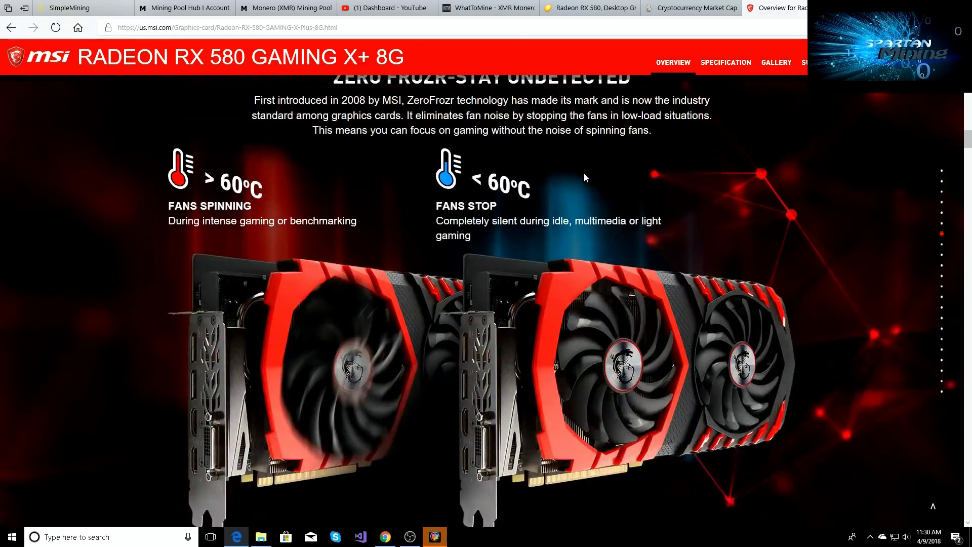
scroll(584, 173, up, 3)
scroll(582, 176, up, 6)
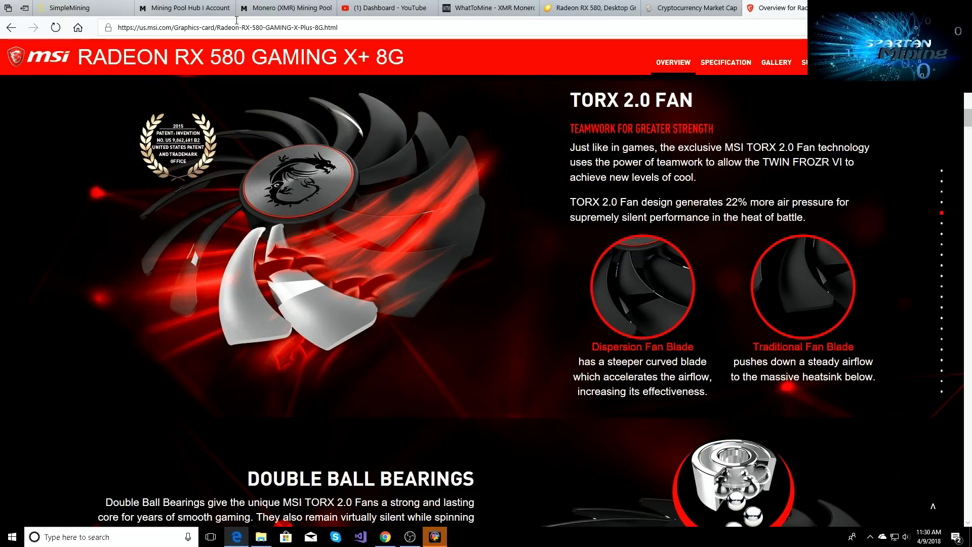
- Recheck the SimpleMining rig list and the WhatToMine Monero calculator's estimated rewards and exchange rates
click(86, 10)
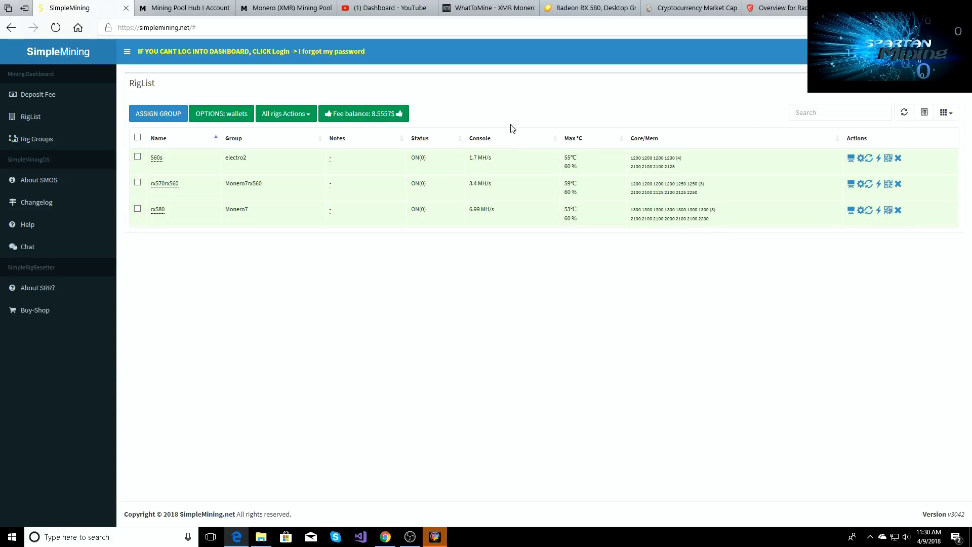
click(481, 11)
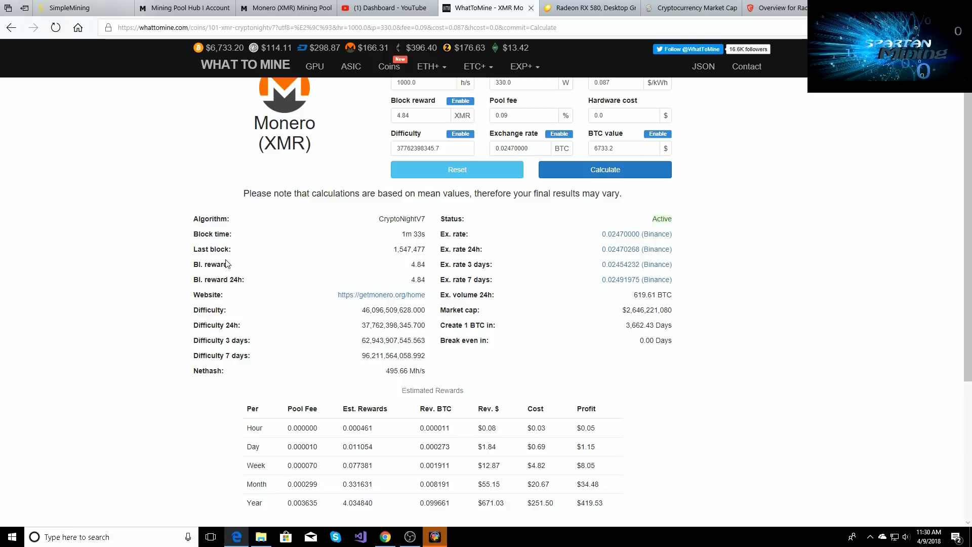
scroll(203, 296, up, 2)
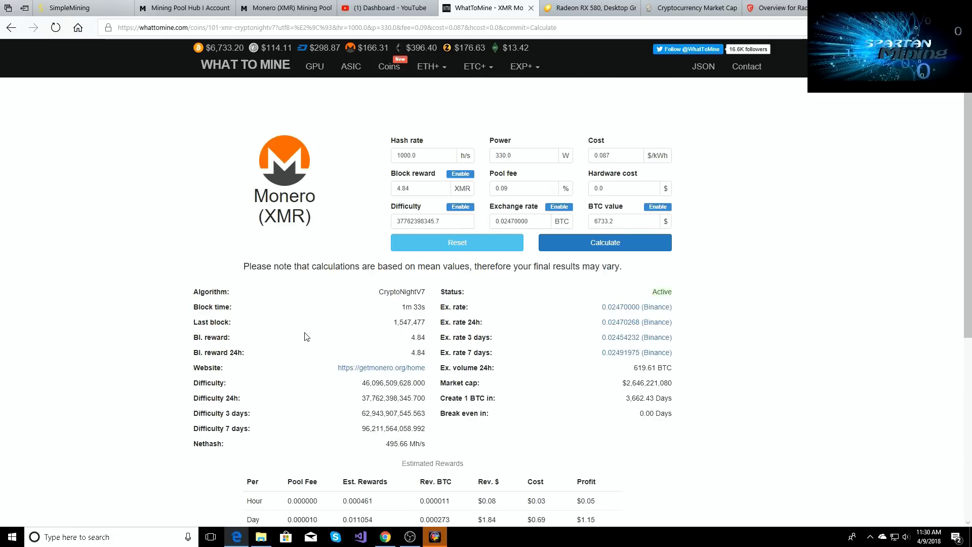
scroll(303, 337, down, 3)
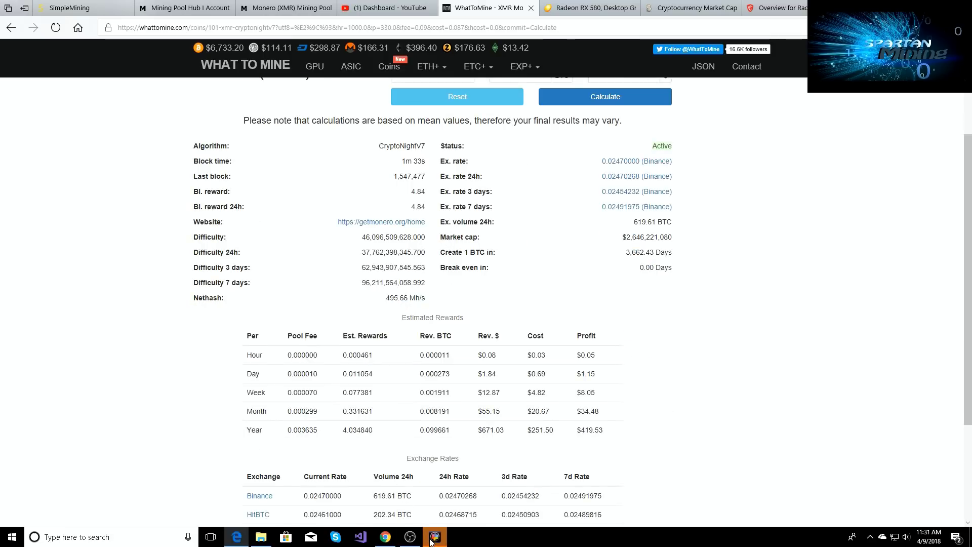